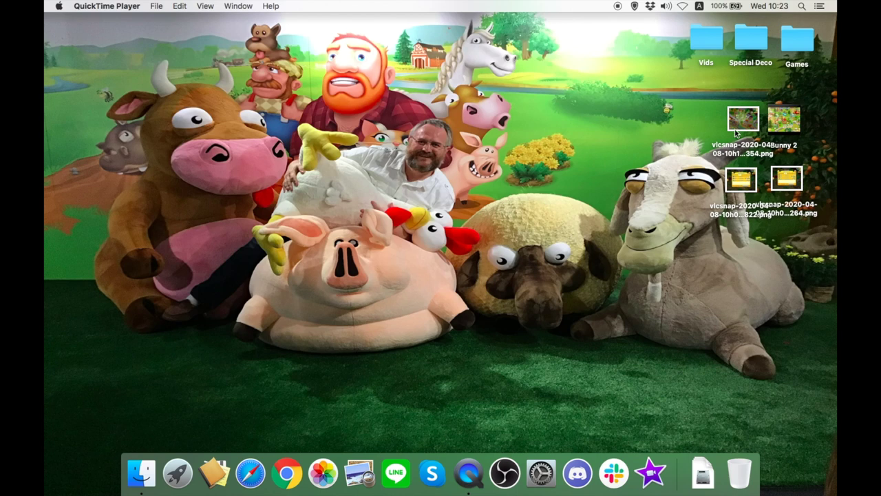
drag(736, 122, 428, 157)
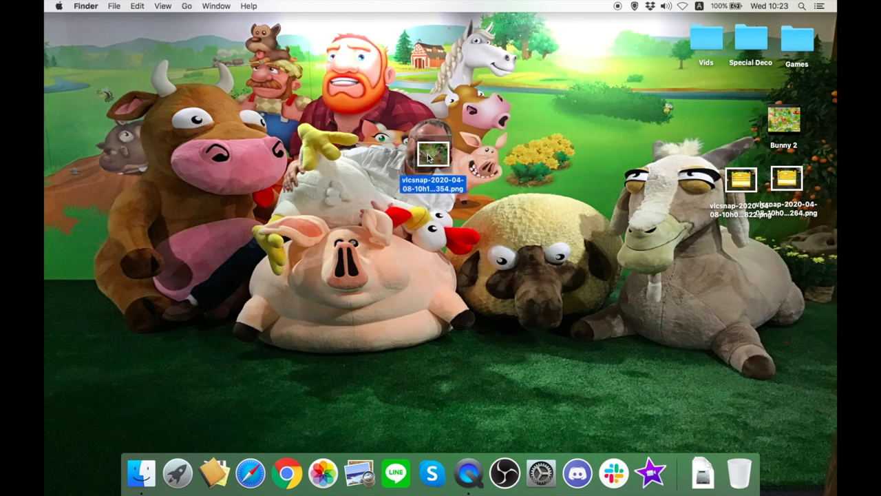
double_click(427, 158)
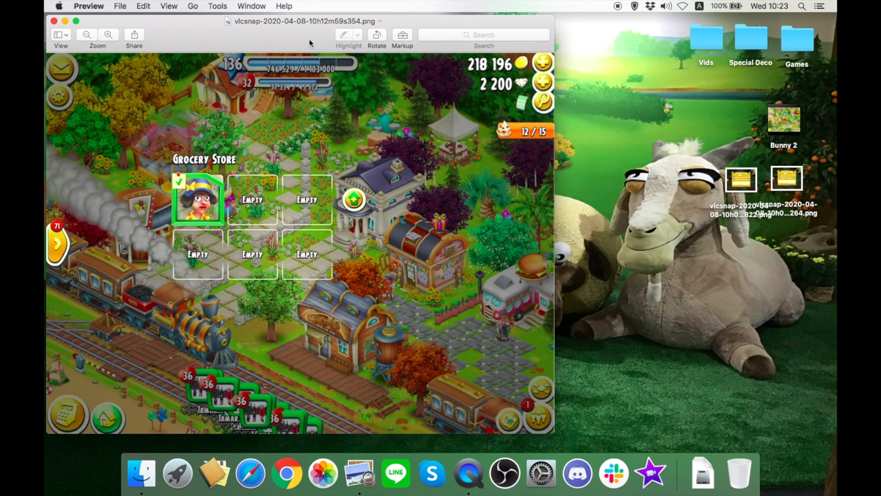
drag(312, 43, 435, 47)
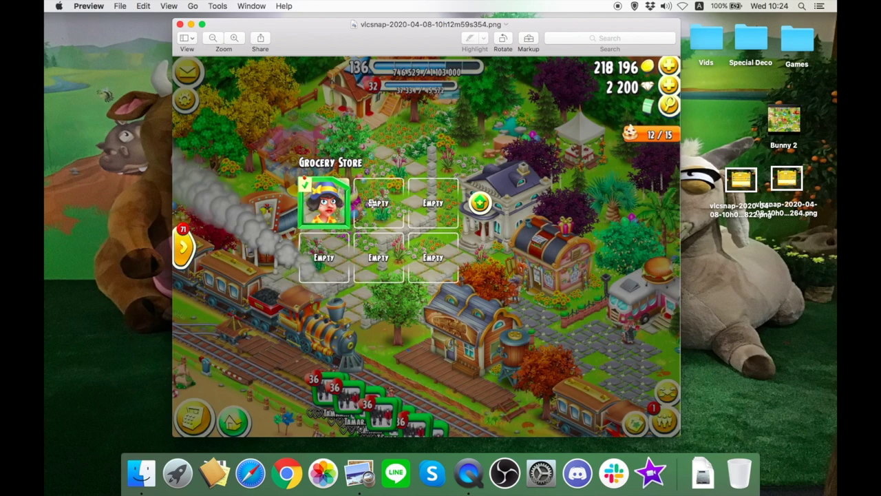
Step: Resample the screenshot to 3840 × 2160 pixels, proportions unlocked, and save it
click(224, 6)
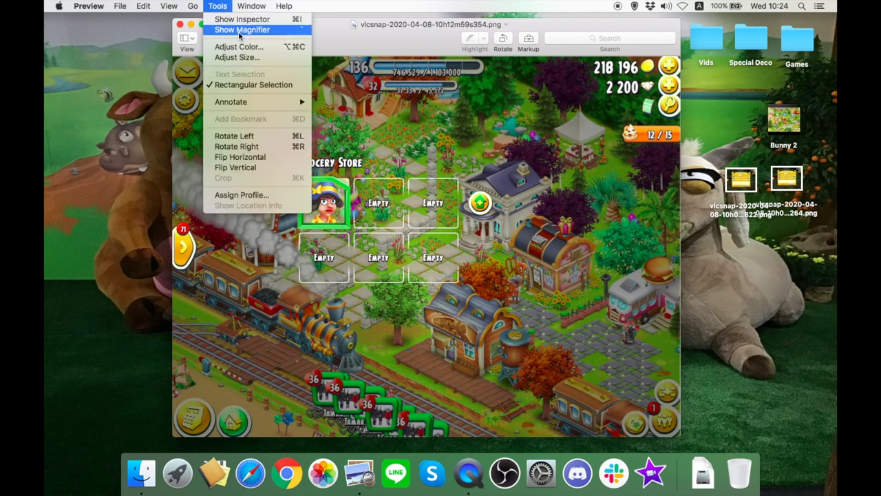
click(236, 57)
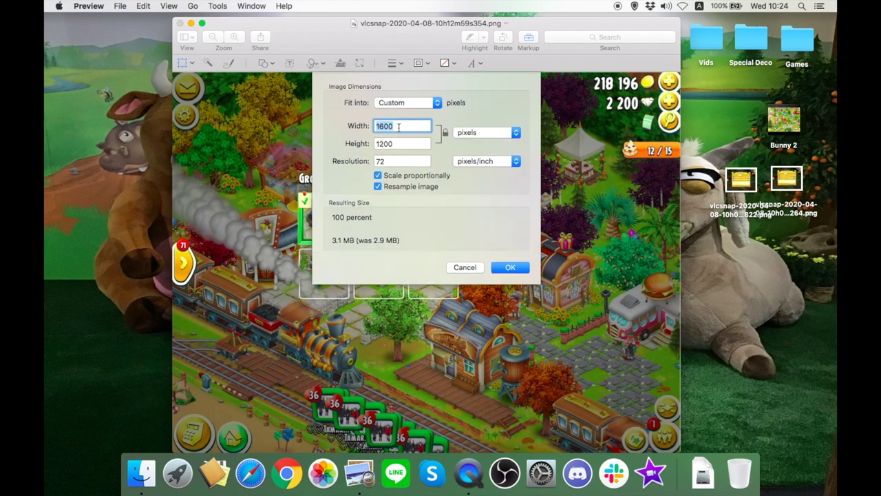
text(3840)
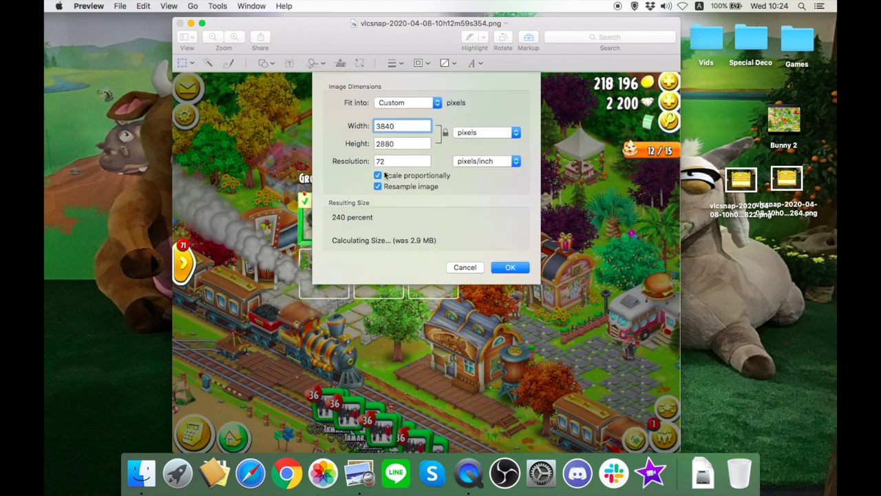
click(378, 176)
double_click(377, 143)
text(2160)
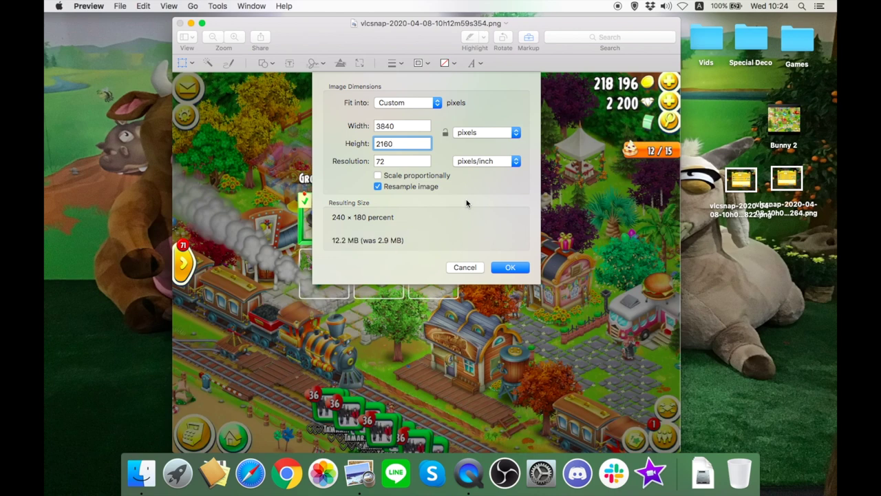
click(509, 267)
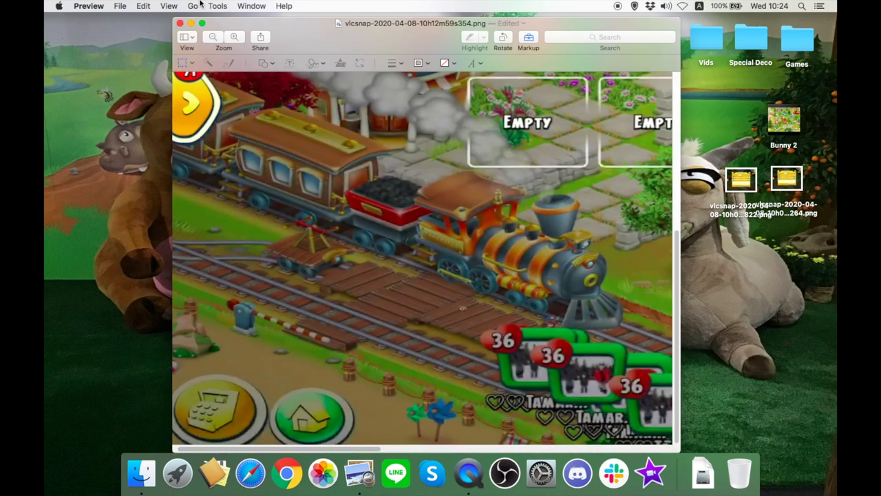
click(121, 7)
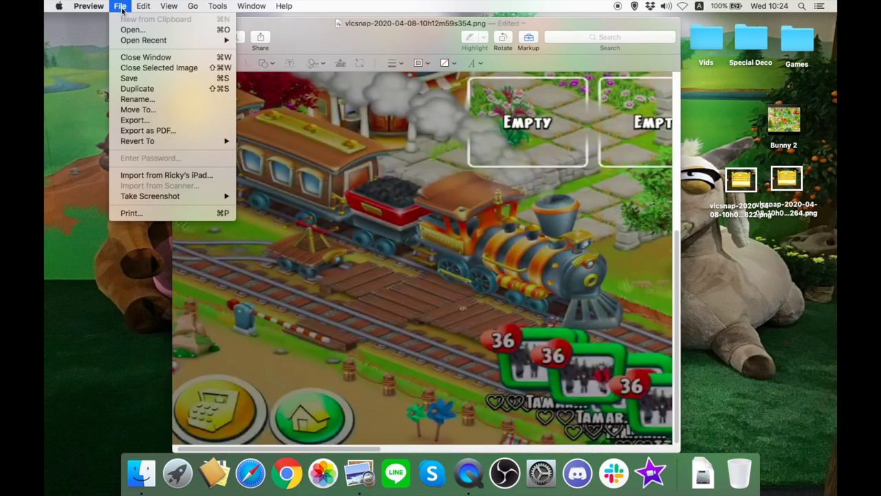
click(136, 78)
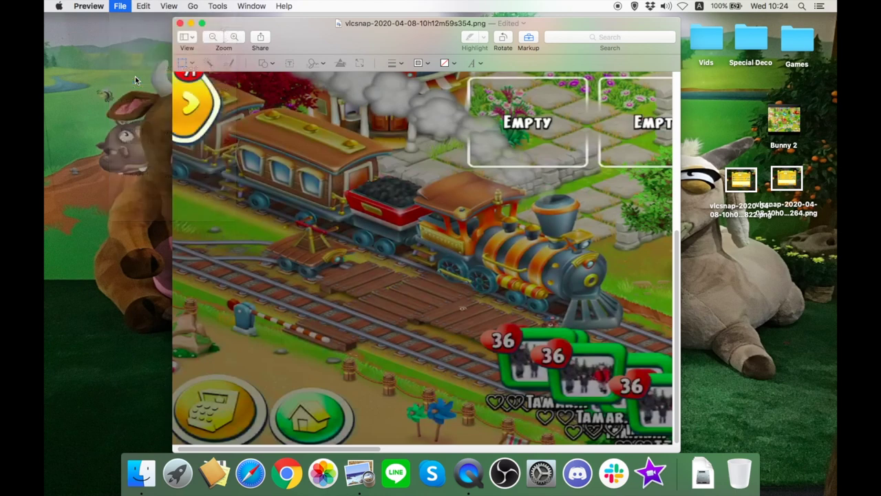
Step: Close and reopen the resized town screenshot, narrowing its window to reveal the desktop files
click(180, 25)
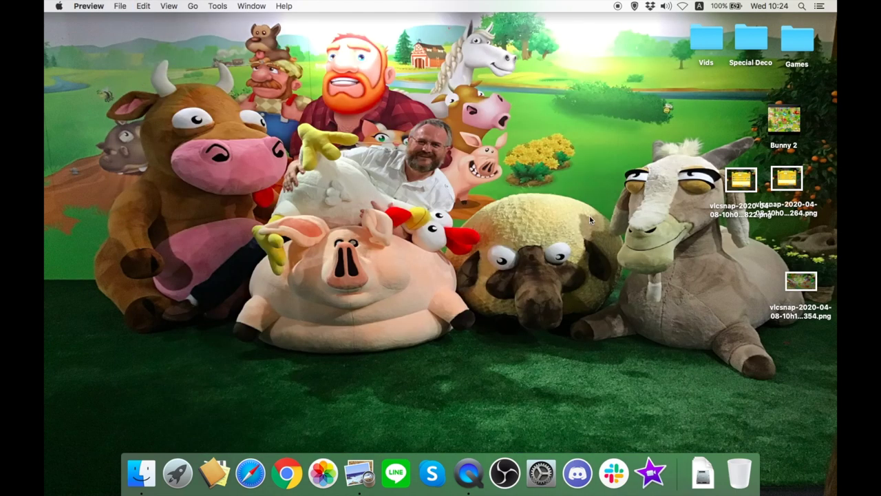
drag(789, 278, 538, 159)
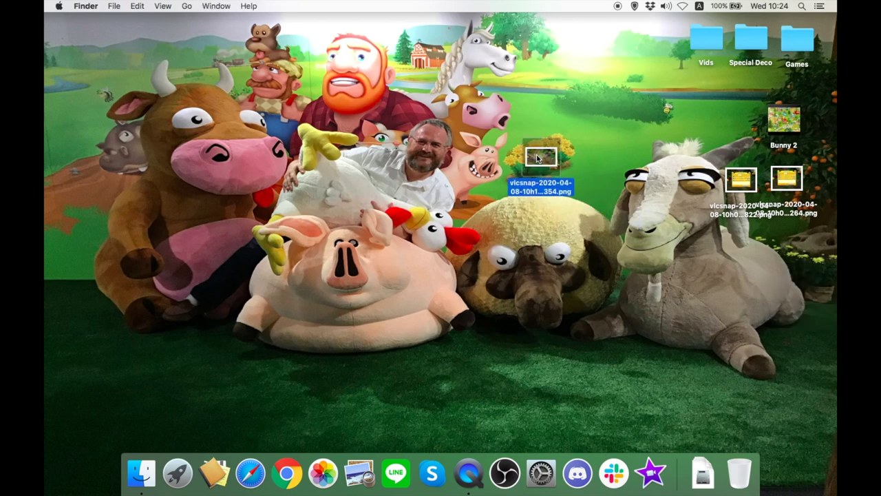
double_click(538, 158)
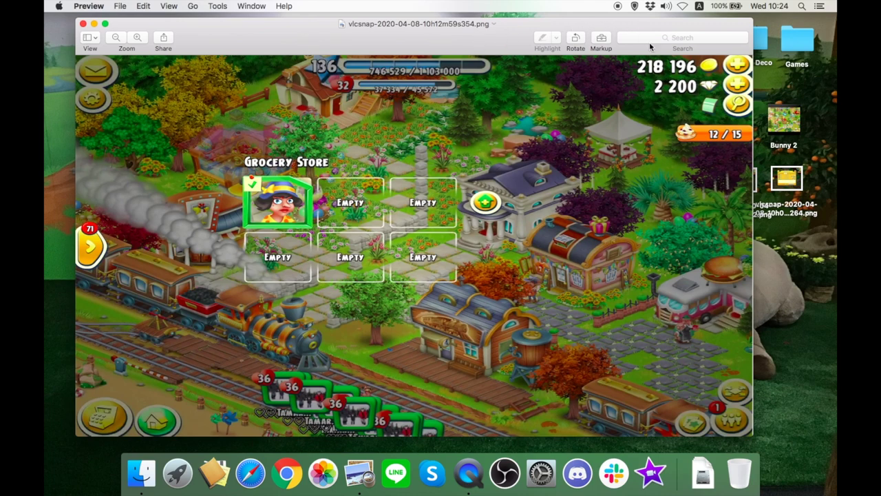
drag(753, 92, 610, 91)
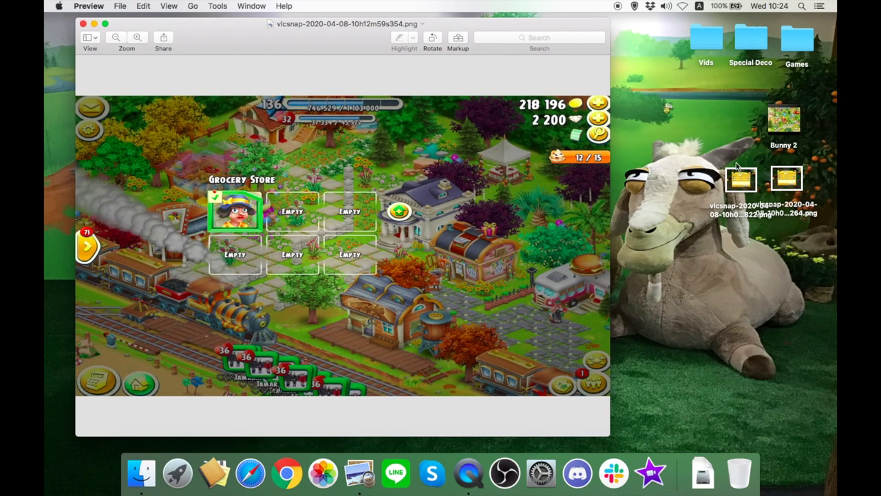
Step: Copy the three waiting-visitor rows from the 822 Town Hall screenshot and paste them into the town image
click(734, 284)
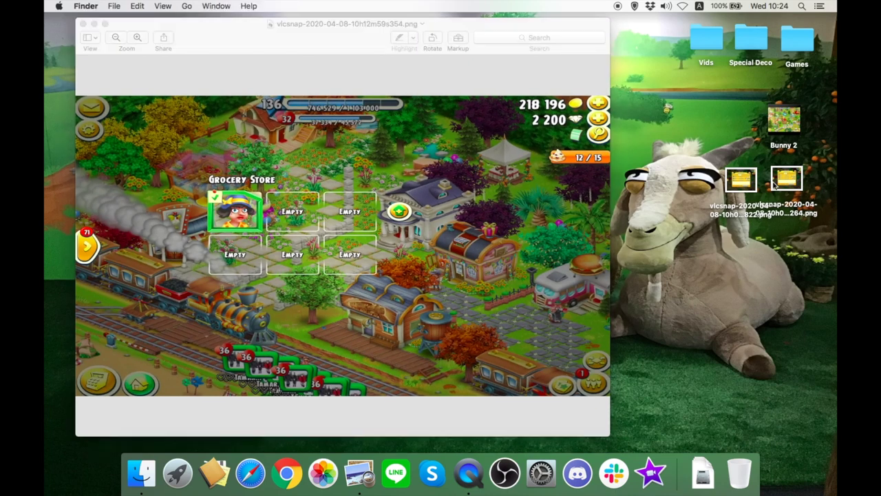
double_click(740, 181)
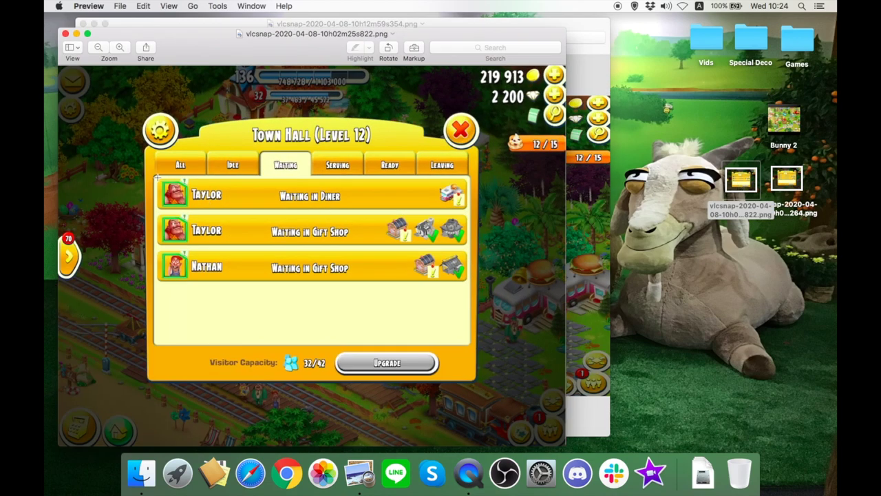
drag(157, 177, 228, 284)
key(super+c)
click(65, 33)
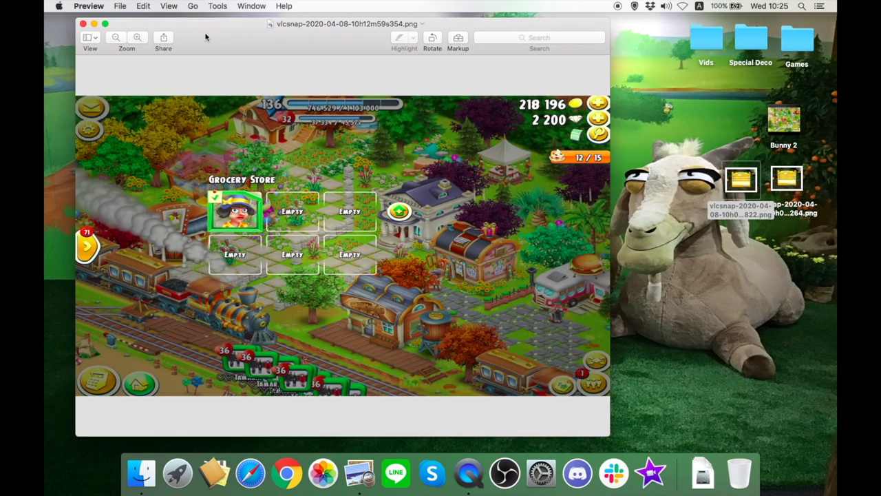
drag(205, 38, 237, 38)
key(super+v)
Step: Place the first visitor clip over the train and paste a second copy from the 264 screenshot beside it
drag(370, 219, 190, 292)
click(788, 180)
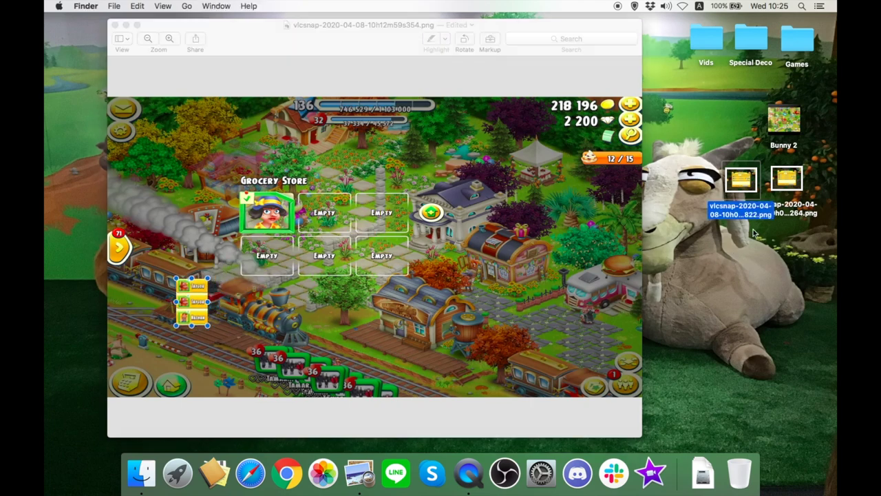
double_click(792, 178)
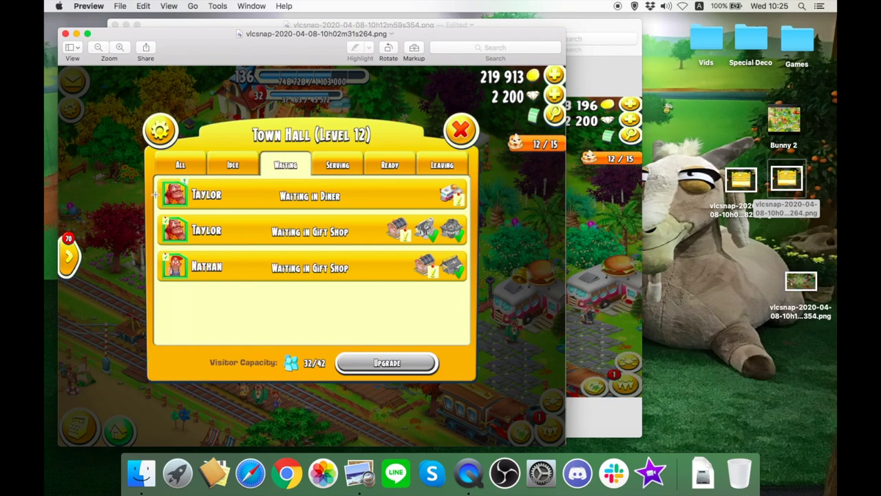
drag(156, 177, 228, 283)
click(66, 34)
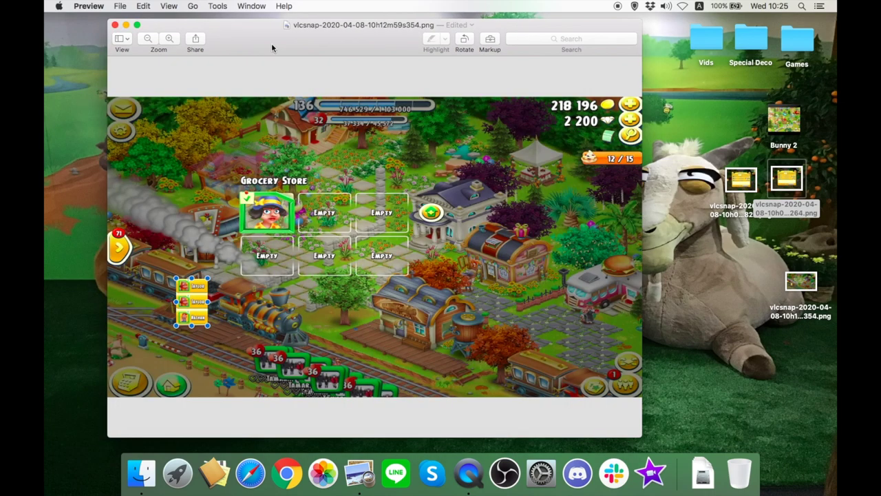
key(super+v)
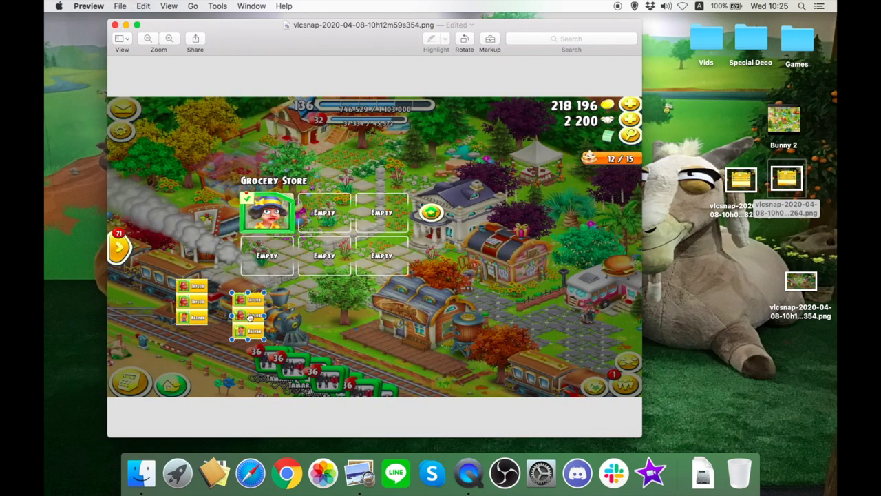
drag(248, 314, 242, 322)
Step: Move both Town Hall screenshot files to the Trash
click(747, 234)
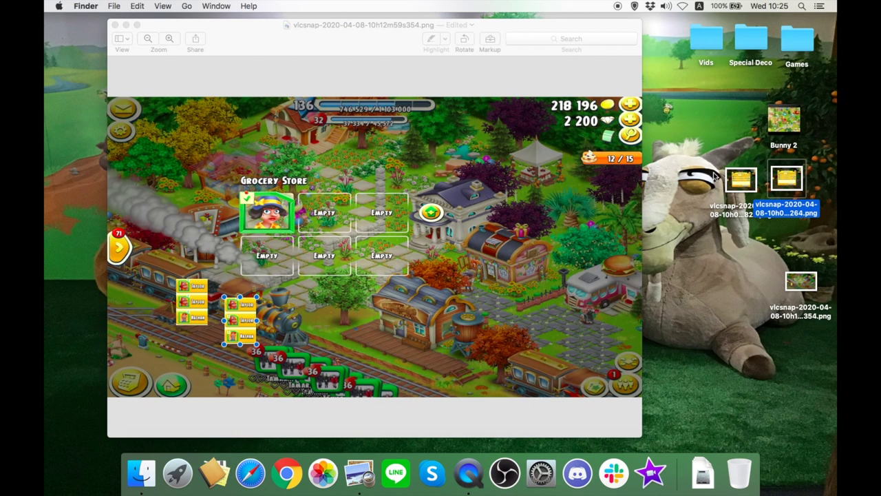
drag(716, 172, 817, 202)
drag(740, 186, 747, 477)
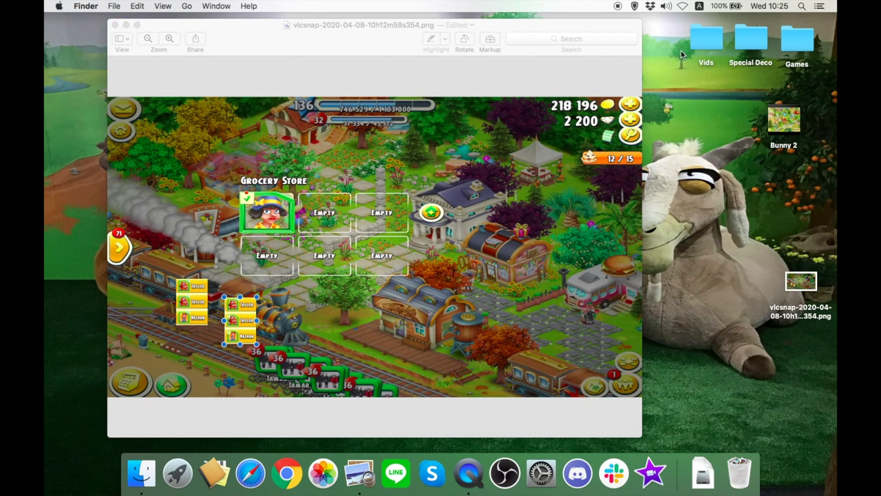
Step: In full screen, move and enlarge both Taylor/Taylor/Nathan card columns beside the Grocery Store panel
click(137, 26)
click(138, 26)
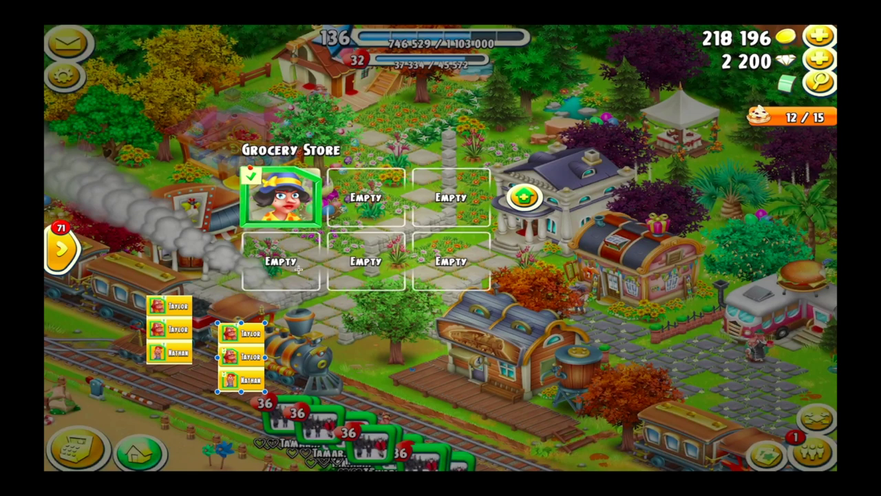
drag(177, 331, 535, 255)
drag(550, 290, 597, 413)
drag(571, 341, 413, 259)
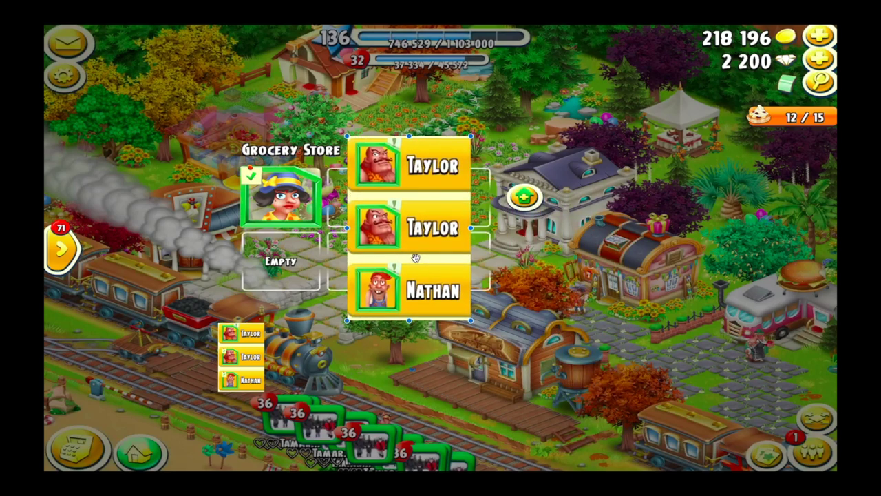
drag(253, 365, 624, 308)
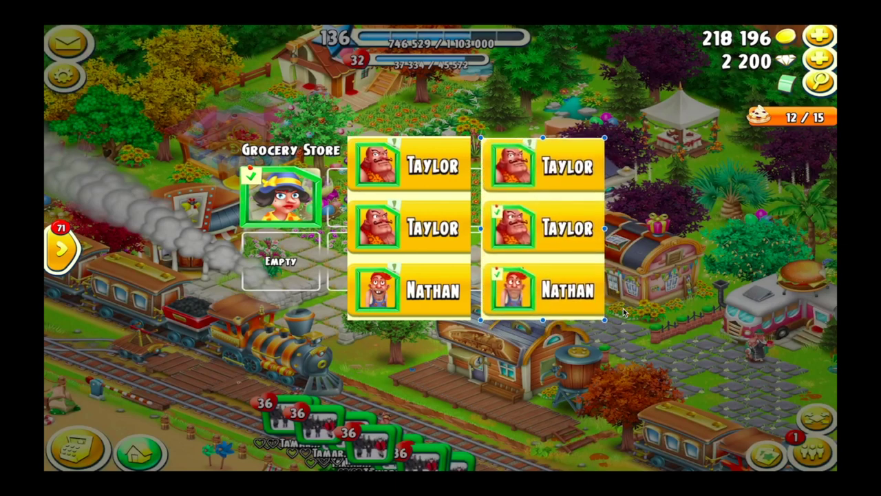
click(539, 397)
Step: Add a Markup text box for the title at the top of the image
mouse_move(298, 2)
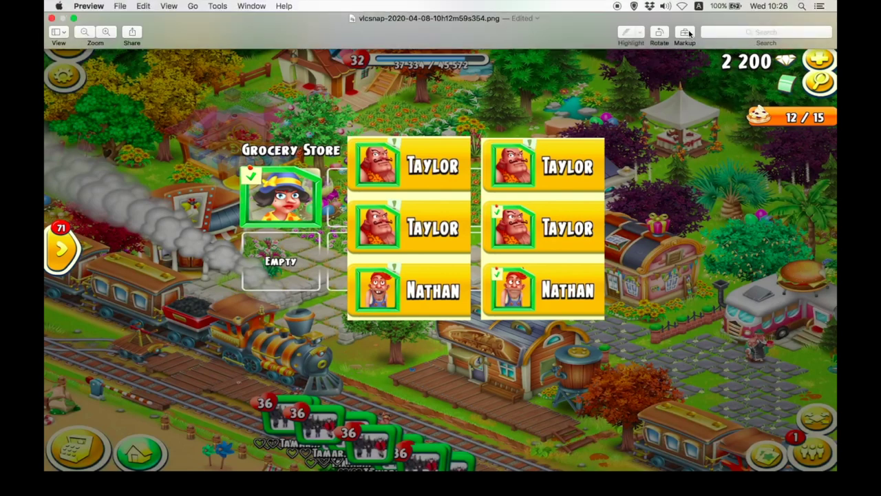
click(685, 33)
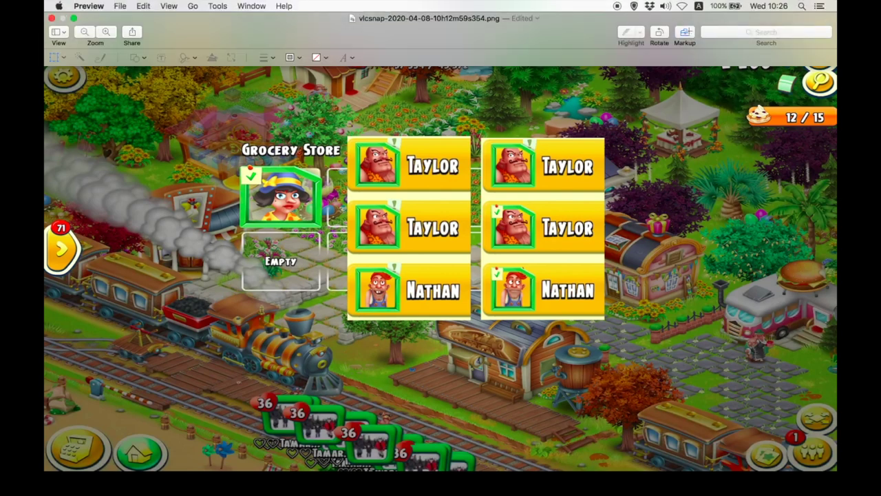
click(161, 57)
drag(435, 254, 268, 111)
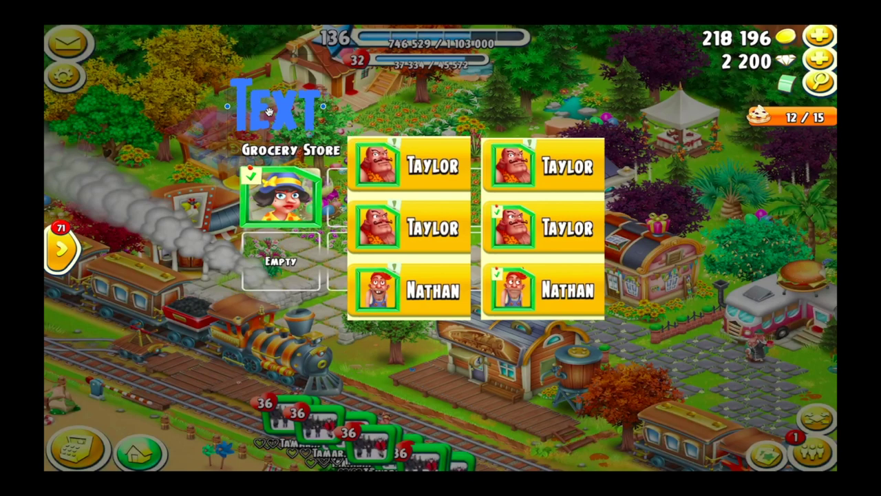
key(BackSpace)
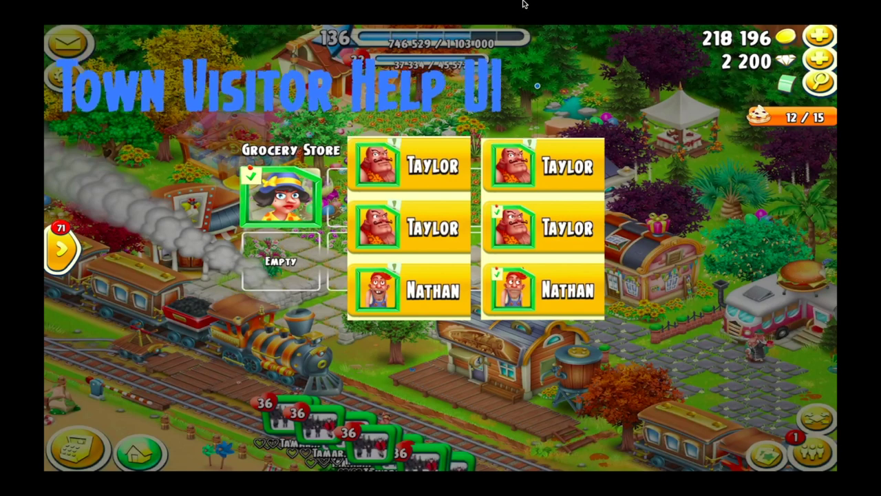
Step: Set the title text size to 157 pt and leave full screen mode
mouse_move(523, 4)
click(351, 59)
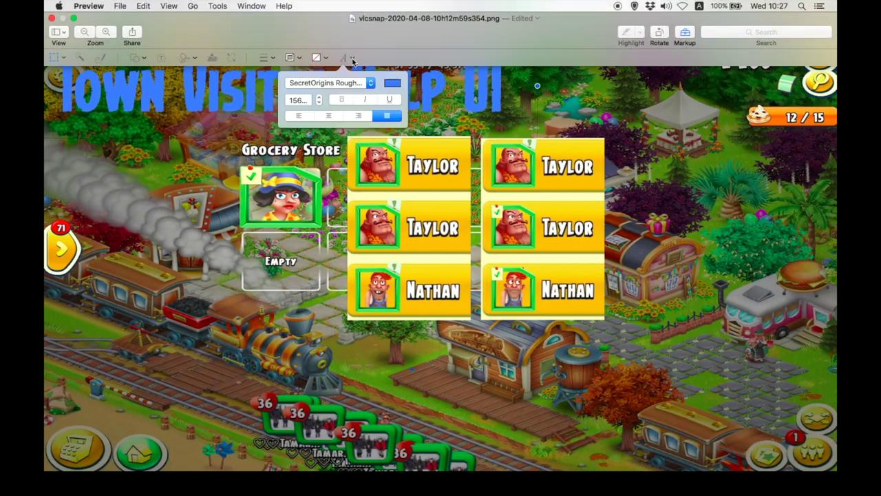
click(319, 97)
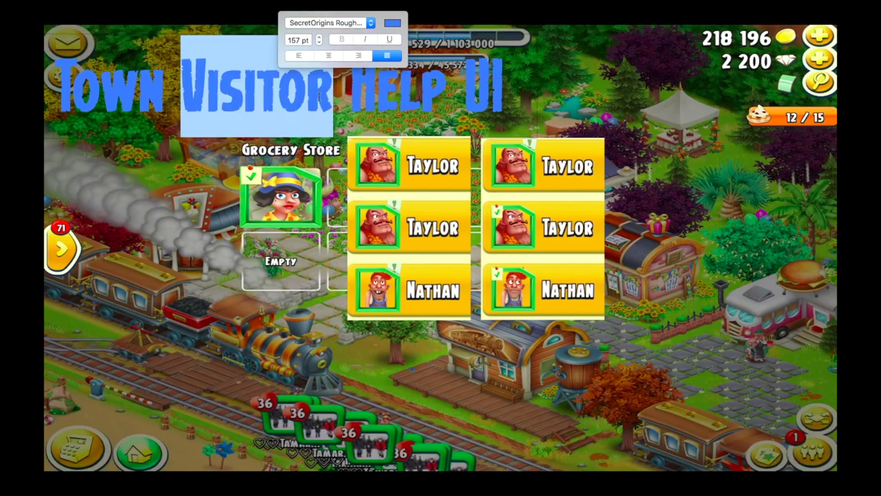
click(573, 78)
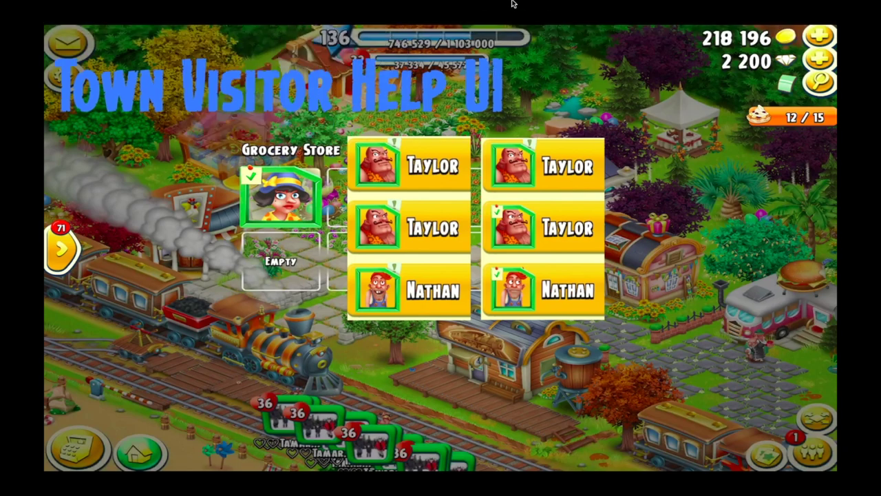
mouse_move(514, 2)
click(73, 18)
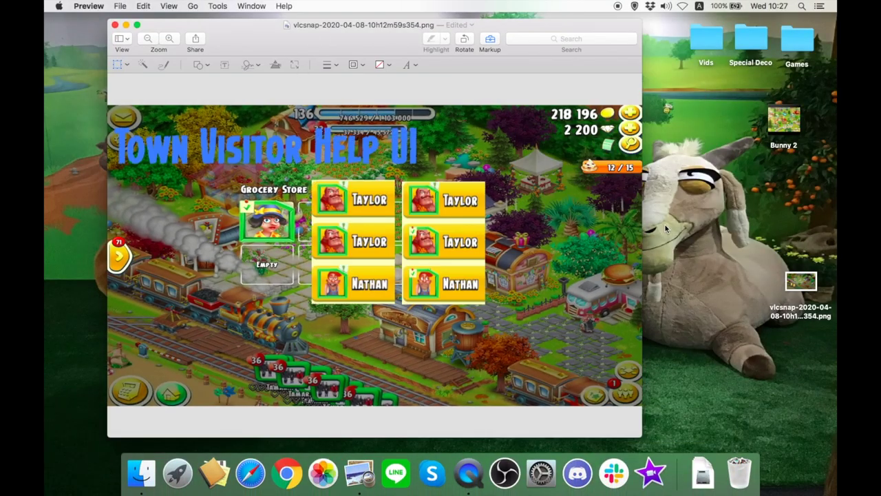
Step: Widen the window, raise the title size to 175 pt and shift it slightly right
drag(641, 219, 824, 222)
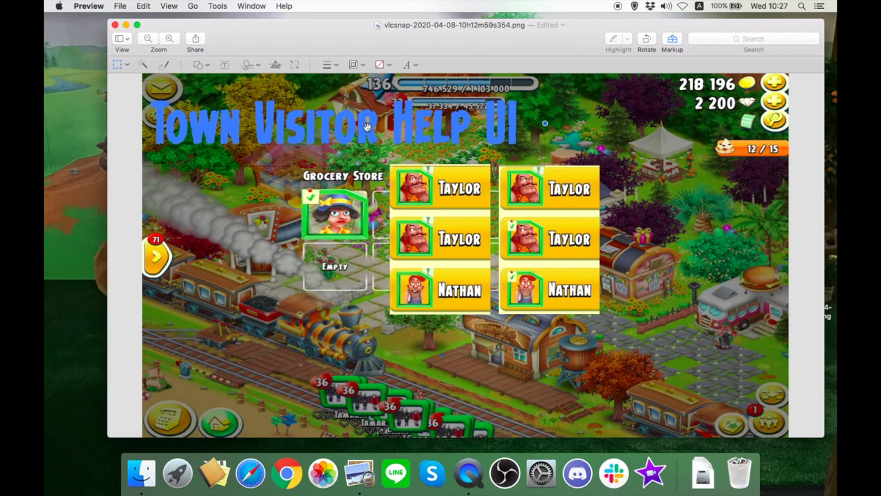
click(415, 66)
click(382, 105)
click(382, 106)
click(382, 105)
click(382, 105)
click(229, 243)
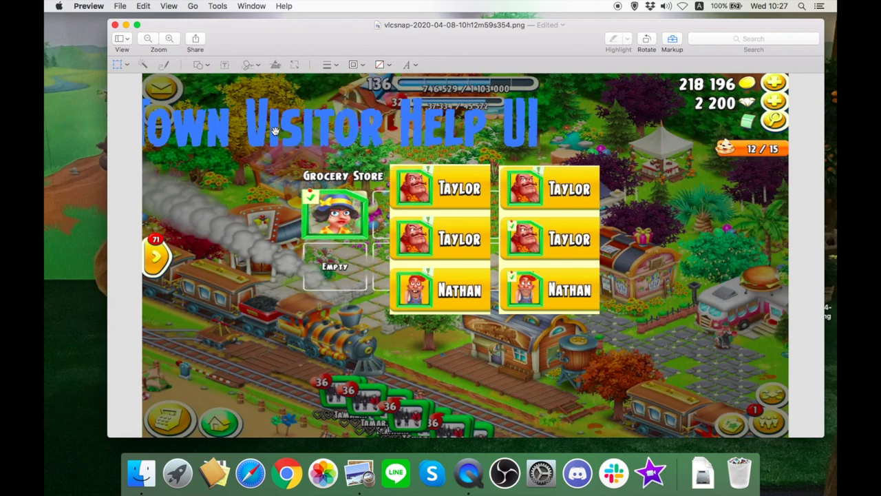
drag(276, 131, 301, 132)
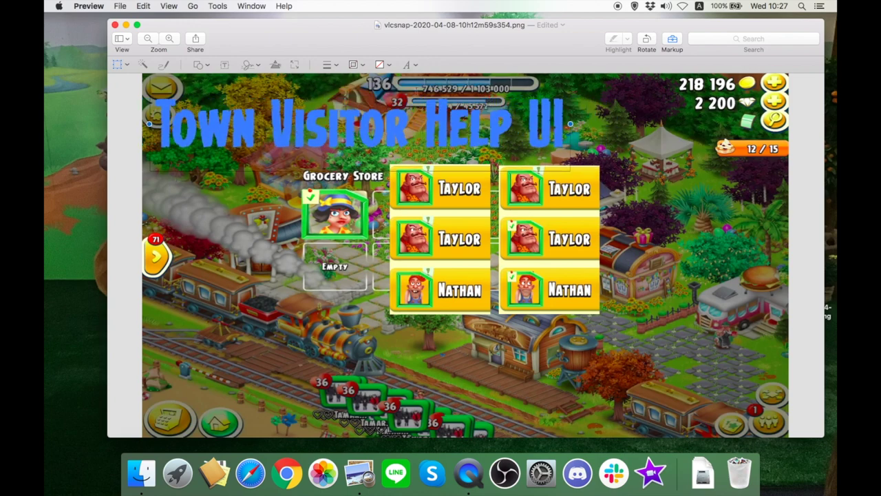
Step: Make the 'Town Visitor Help UI' title text white
click(413, 65)
click(456, 91)
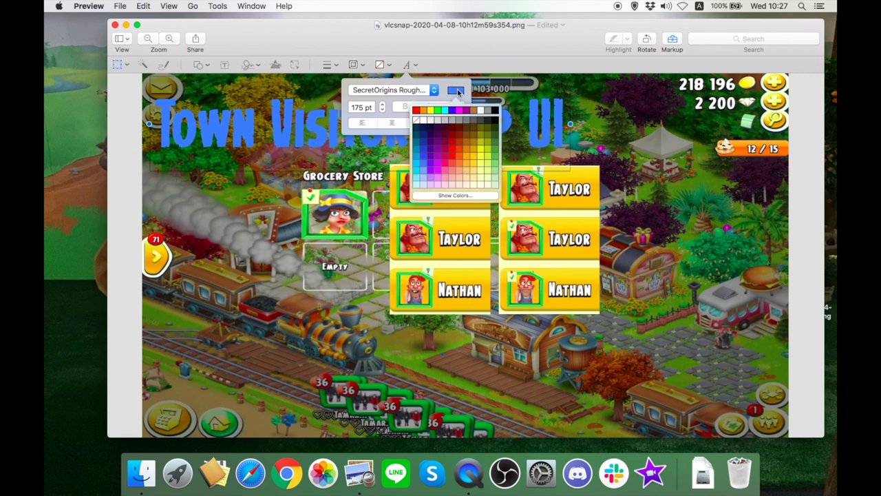
click(481, 110)
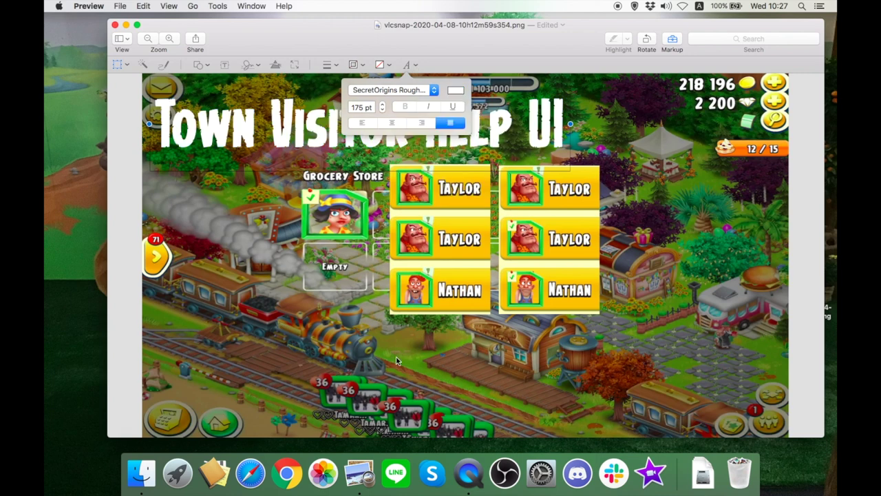
click(592, 219)
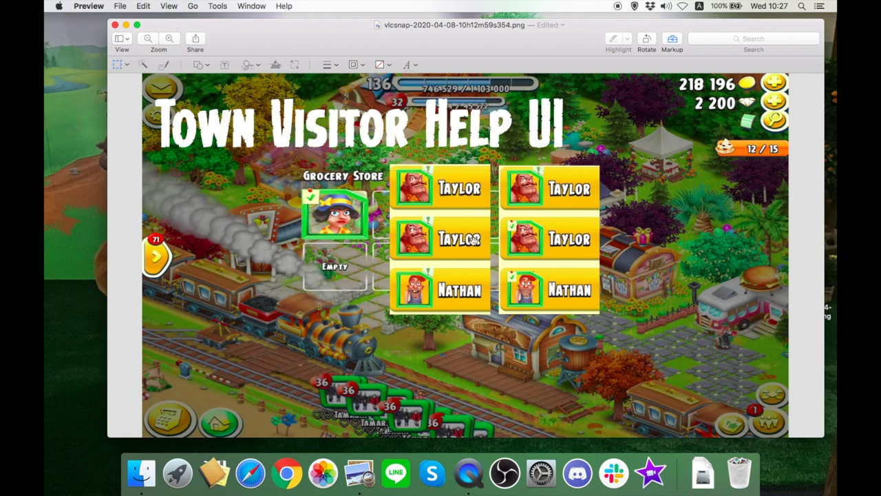
Step: Move and resize both card columns to matching sizes, side by side right of the Grocery Store slots
drag(474, 239, 514, 281)
drag(557, 235, 625, 277)
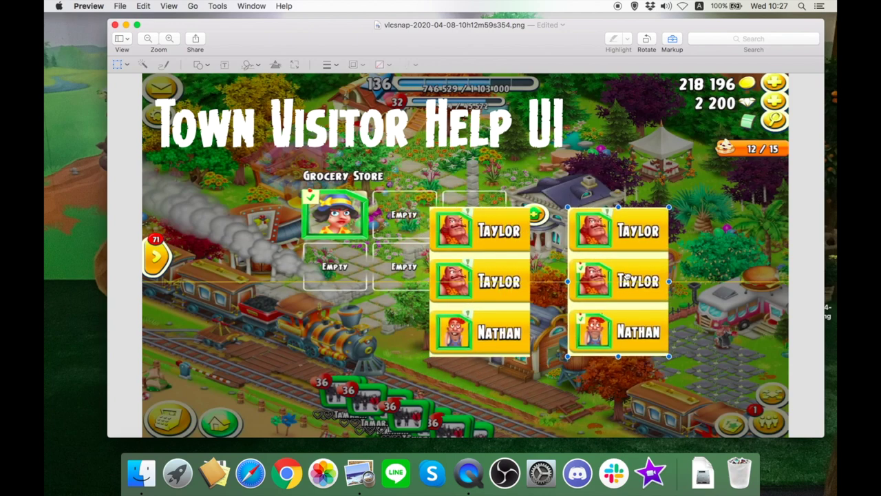
drag(486, 301, 465, 310)
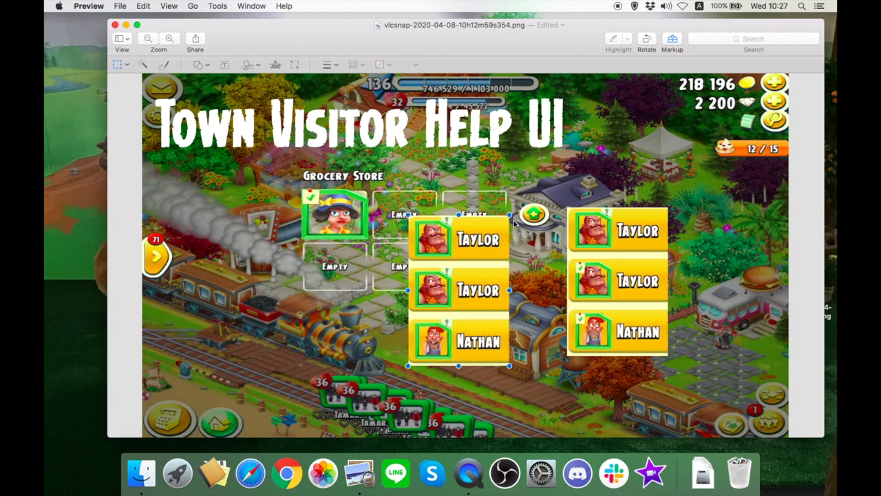
drag(508, 217, 534, 194)
drag(480, 245, 501, 256)
drag(608, 263, 587, 244)
drag(649, 337, 678, 366)
drag(632, 326, 663, 328)
drag(500, 319, 508, 318)
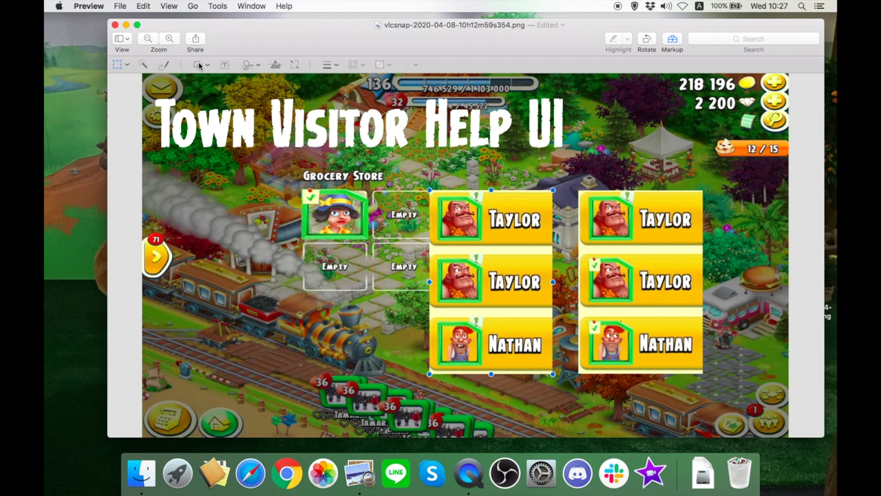
Step: Draw a rectangle frame around the left Taylor/Taylor/Nathan visitor column
click(199, 64)
click(191, 103)
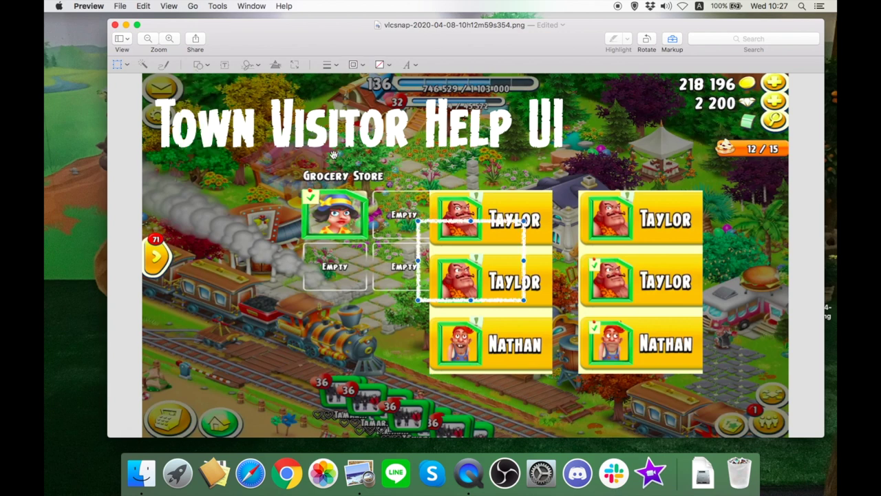
drag(495, 222, 506, 192)
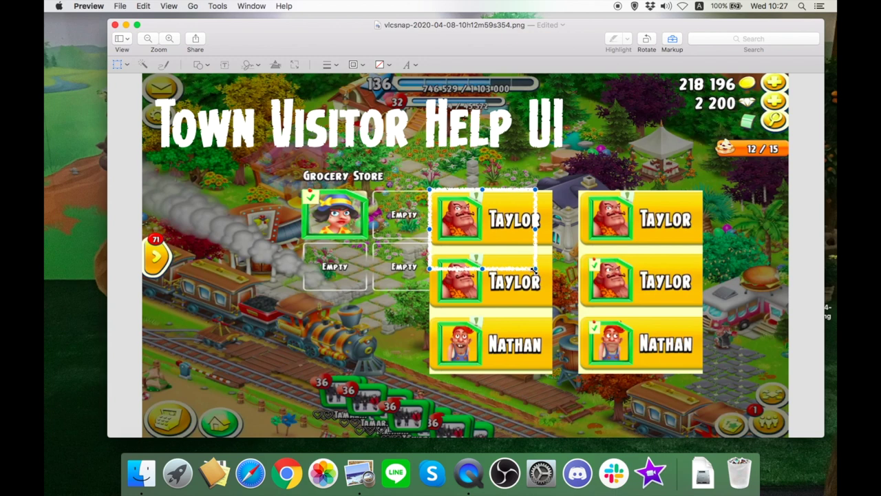
drag(535, 269, 552, 372)
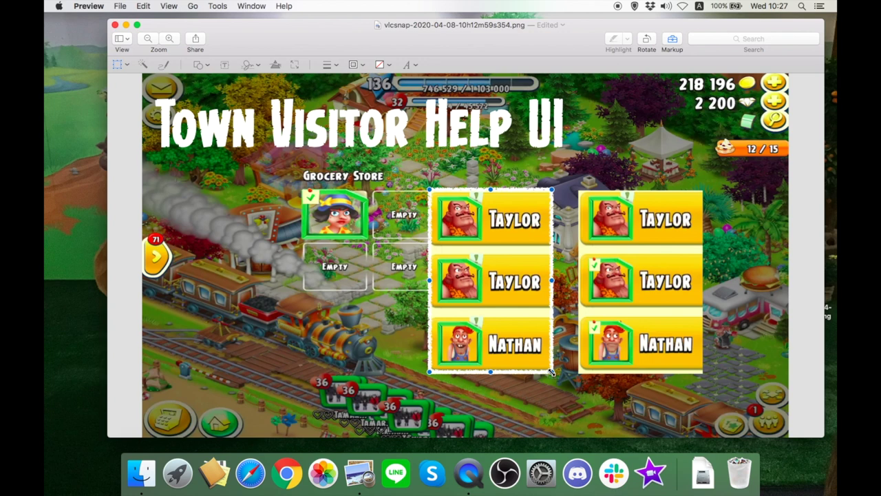
drag(551, 372, 553, 373)
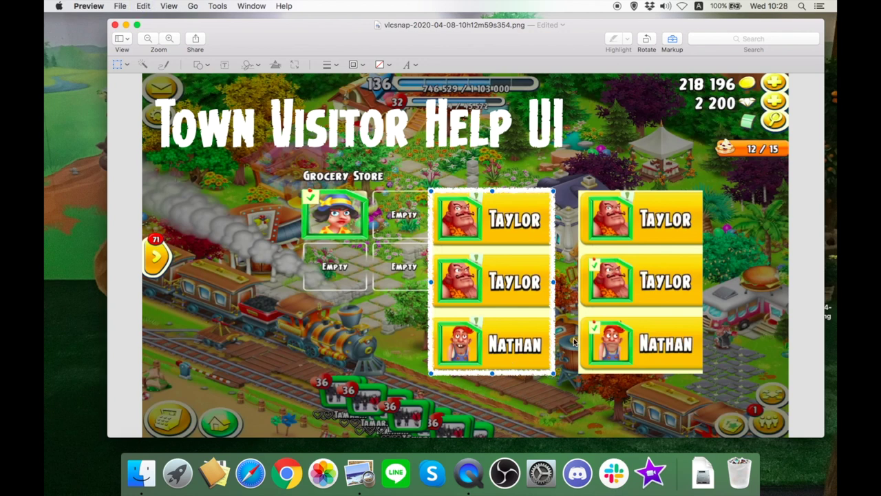
drag(553, 330, 700, 331)
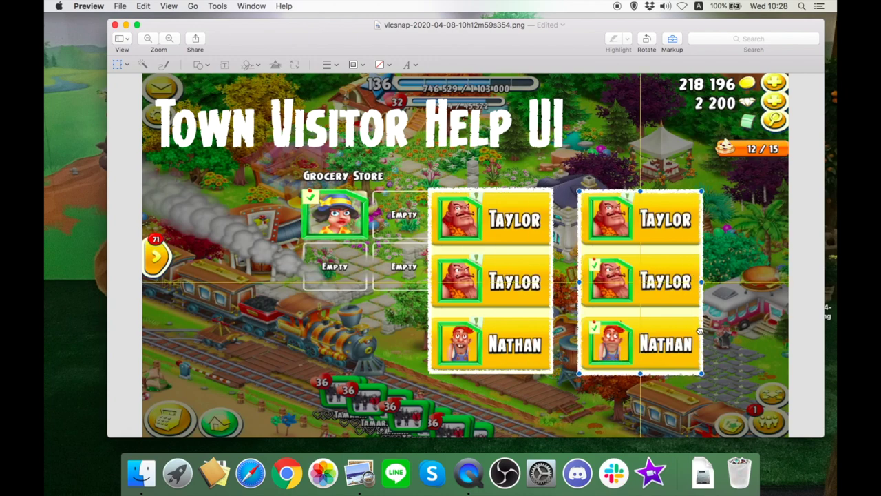
key(super+z)
key(super+z)
key(super+z)
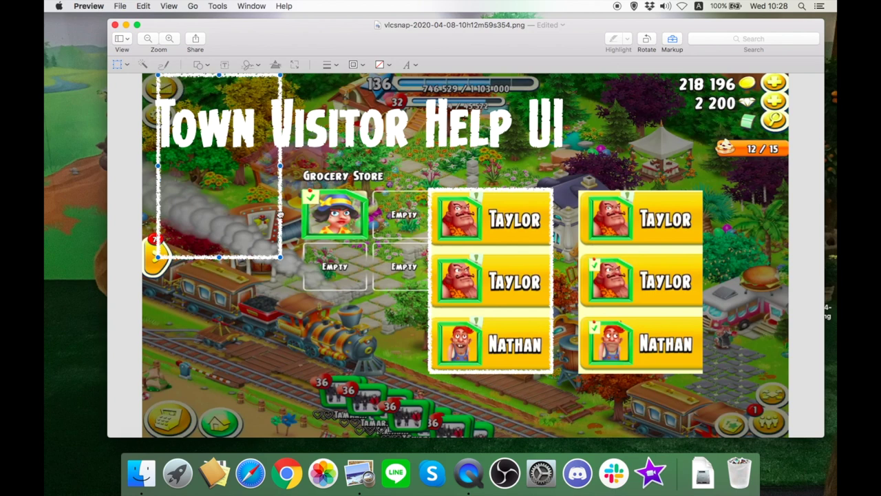
Step: Align the right visitor column with the left one and deselect it
drag(684, 299, 688, 298)
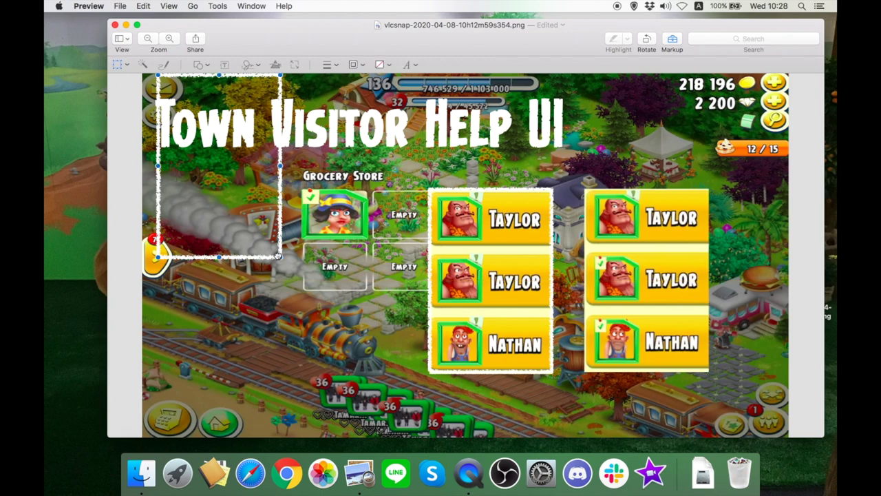
drag(584, 158, 704, 370)
click(755, 354)
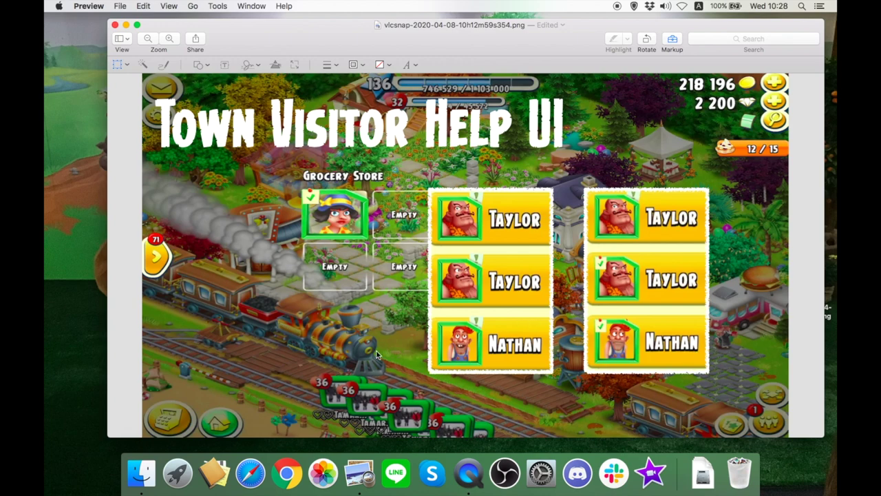
drag(576, 37, 557, 32)
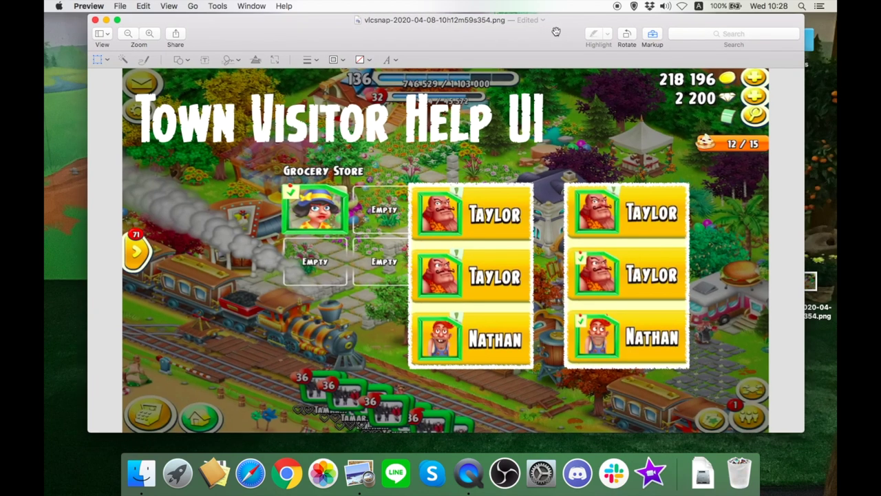
Step: Save the edited screenshot, then close and reopen vlcsnap…354.png from the desktop
click(121, 6)
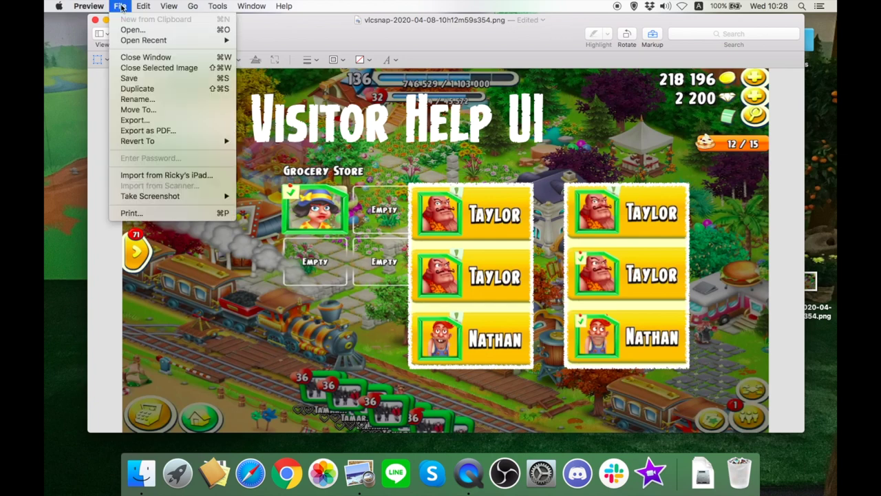
click(135, 78)
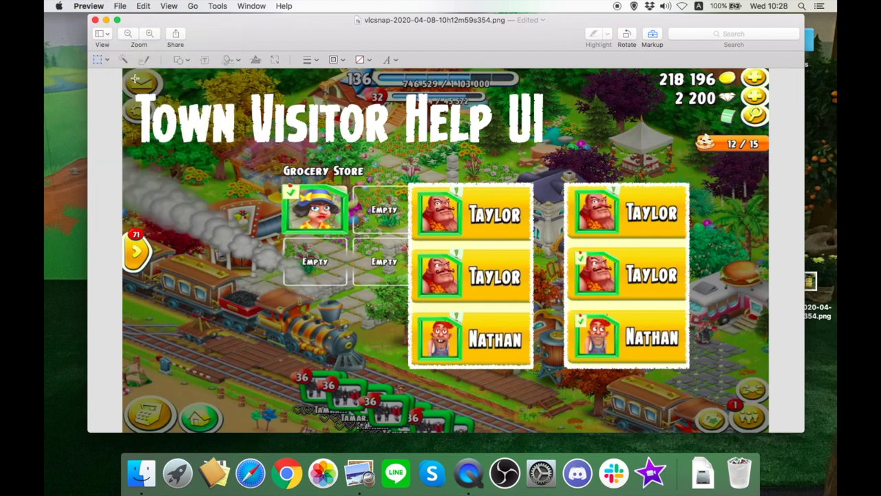
click(96, 20)
click(808, 282)
double_click(809, 281)
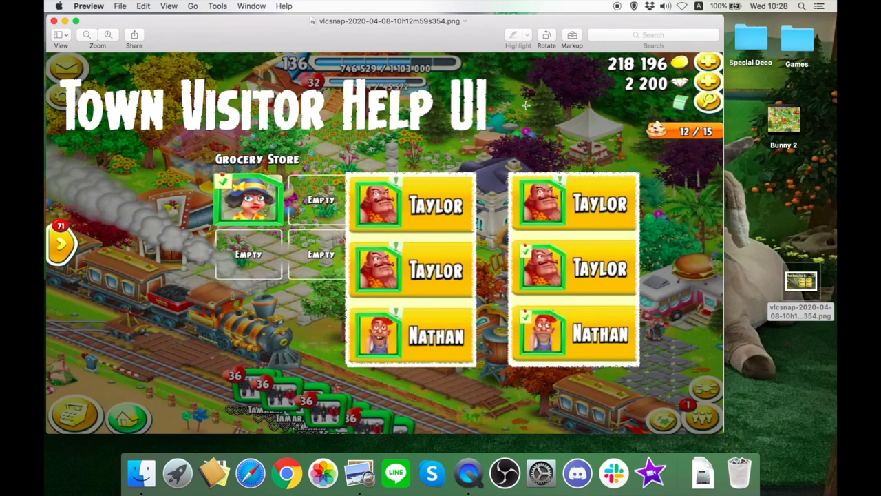
mouse_move(483, 46)
mouse_down()
mouse_move(503, 51)
mouse_move(488, 50)
mouse_up()
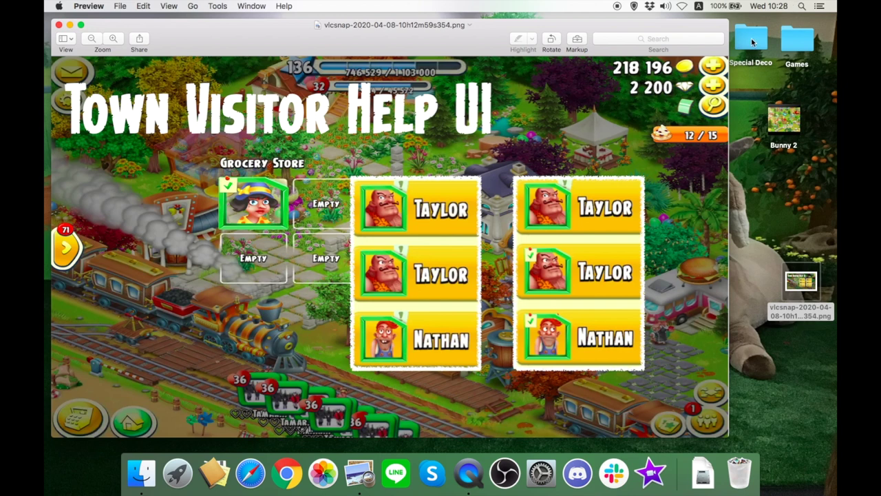
Step: Paste the R3DKNIGHT.png avatar from the Games folder onto the screenshot
double_click(797, 43)
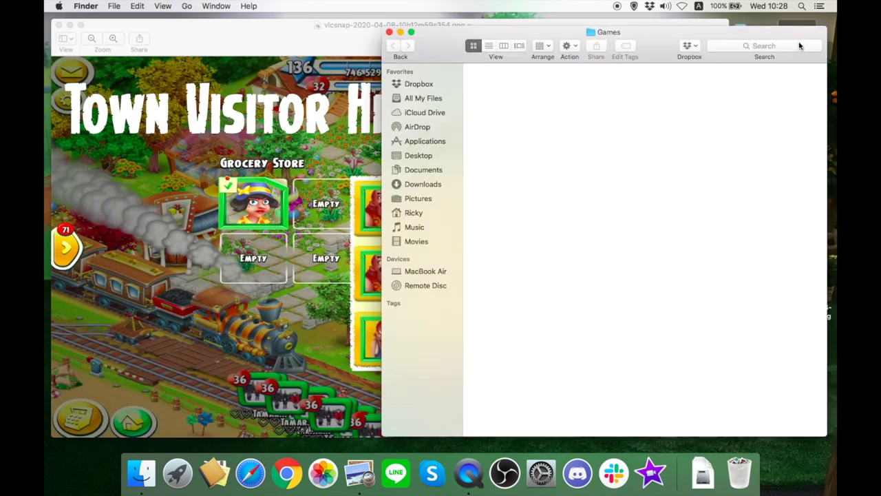
double_click(713, 245)
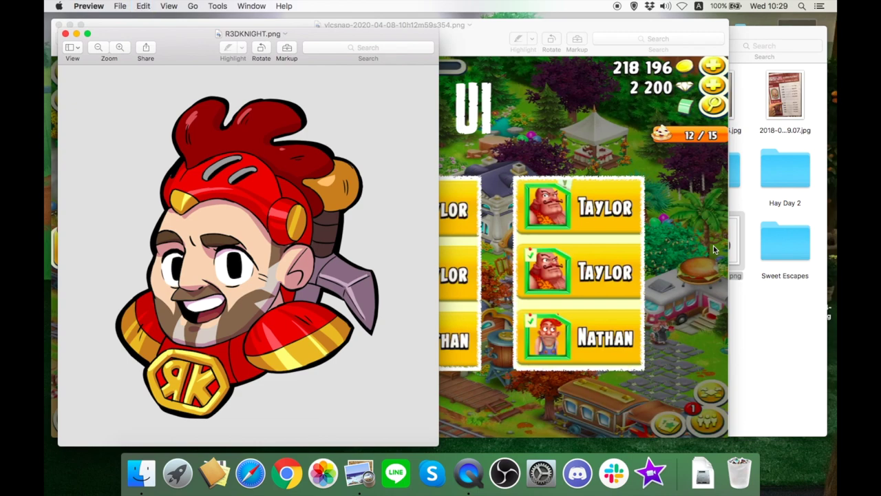
click(66, 33)
key(super+v)
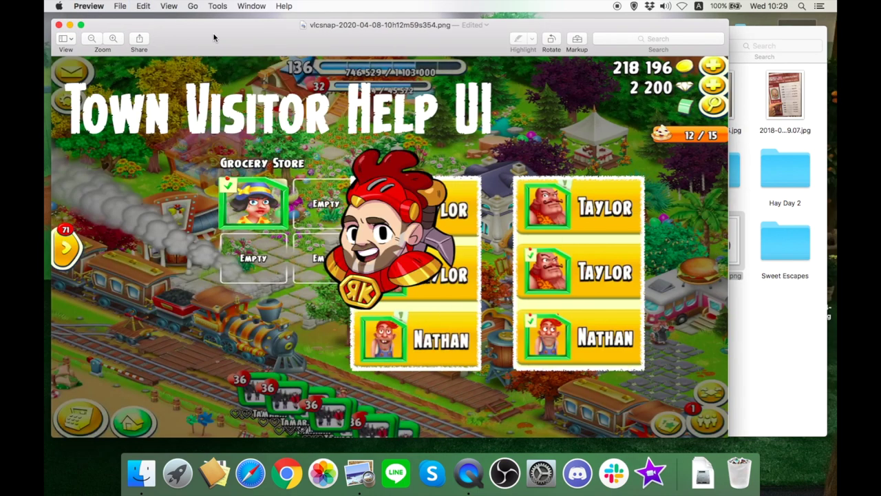
Step: Open and copy HayDay_logo_global_700x519.png from Games > Hay Day 2 > logo
click(787, 361)
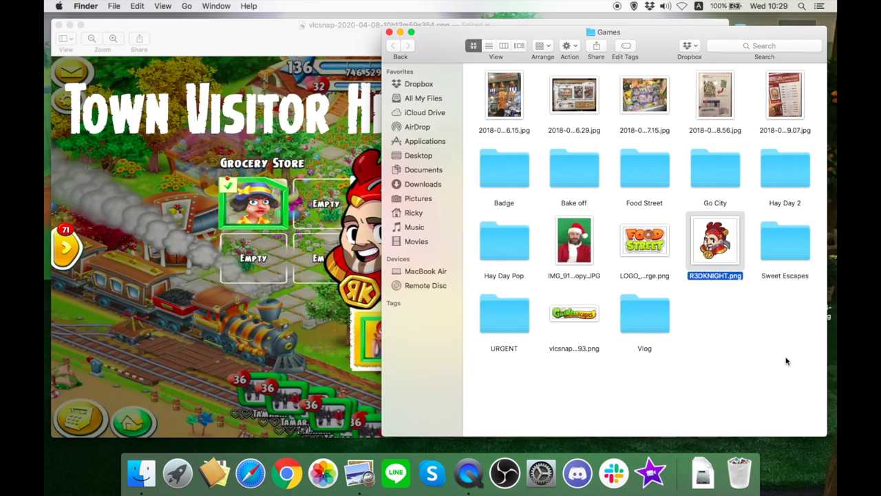
double_click(786, 167)
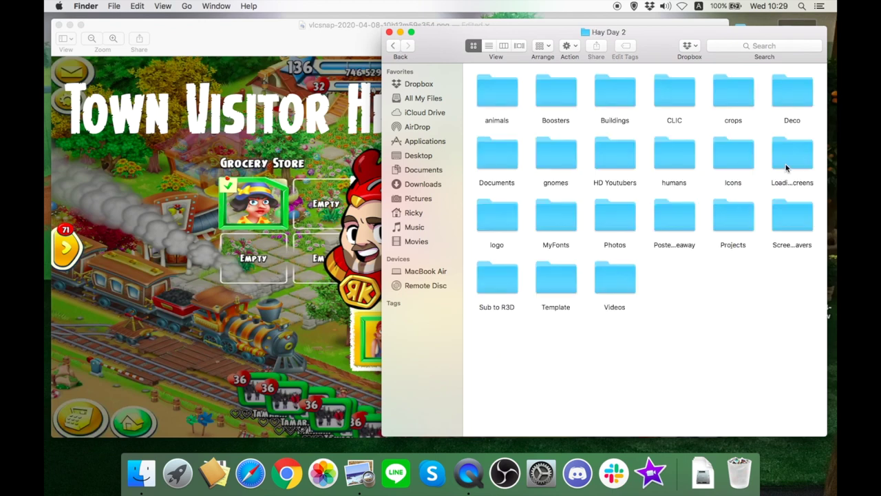
double_click(496, 218)
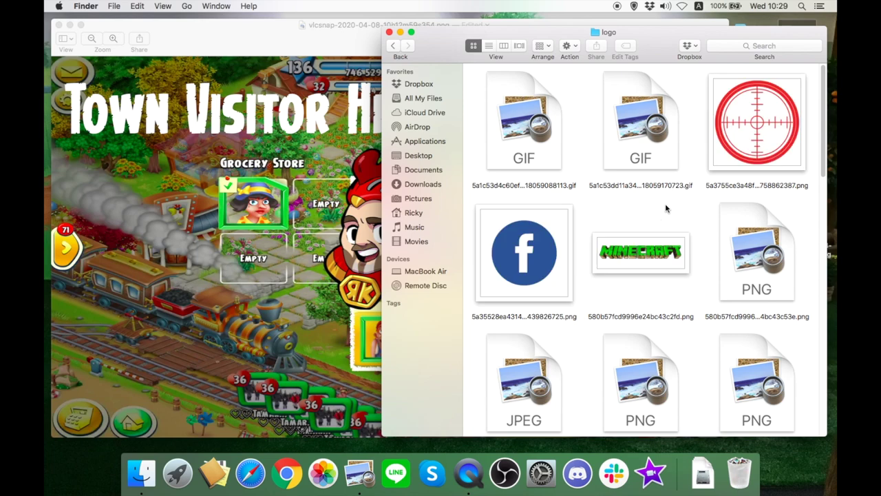
scroll(647, 316, down, 5)
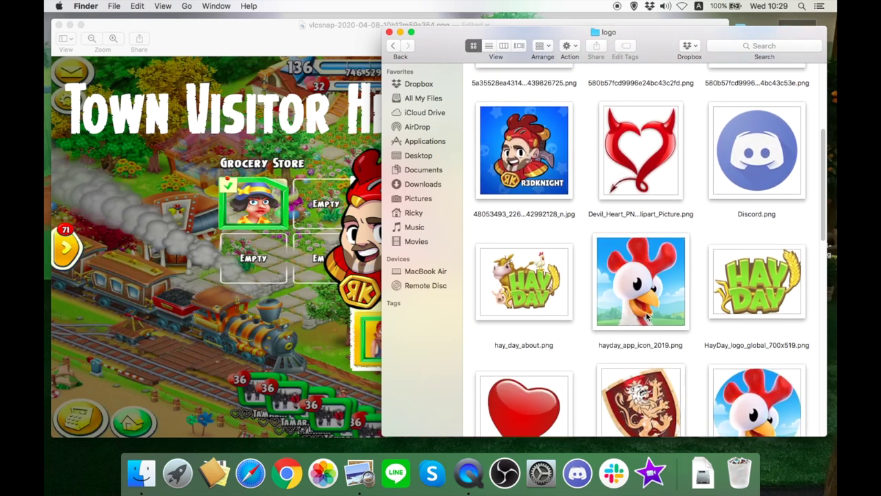
double_click(776, 288)
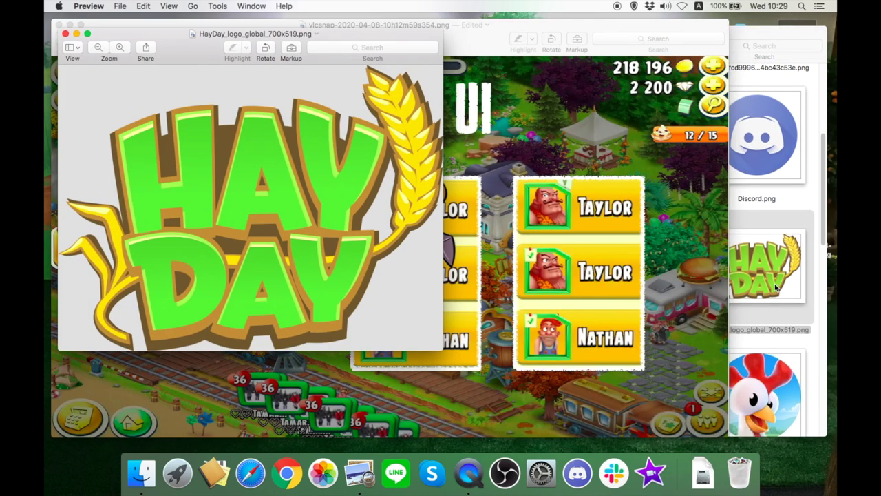
click(66, 33)
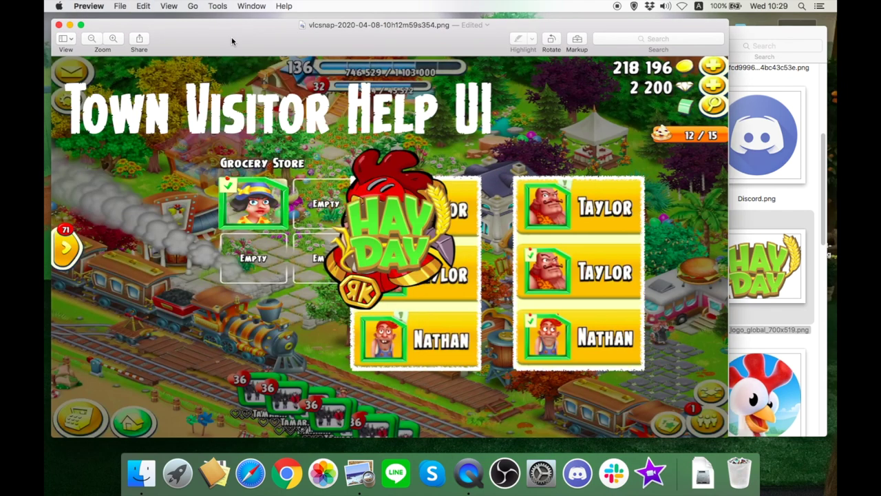
Step: Move the Hay Day logo to the bottom-left corner and make it smaller, then lower the RK avatar slightly
drag(480, 42, 535, 36)
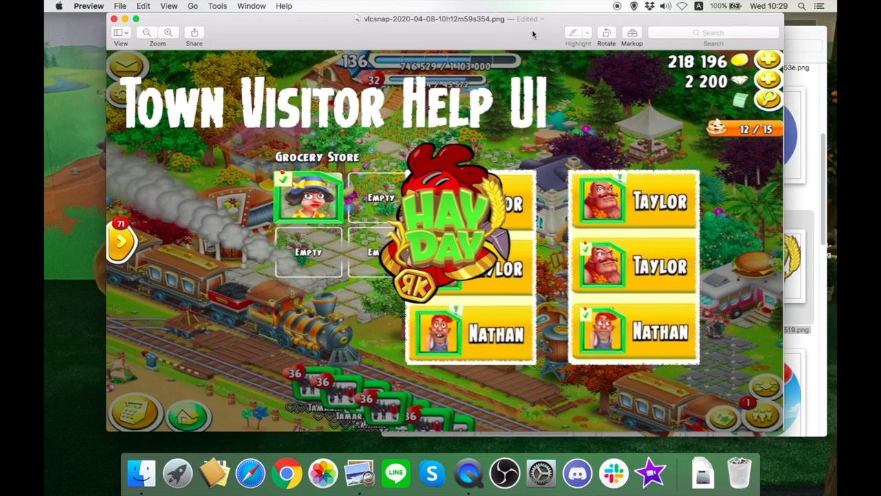
drag(451, 227, 218, 336)
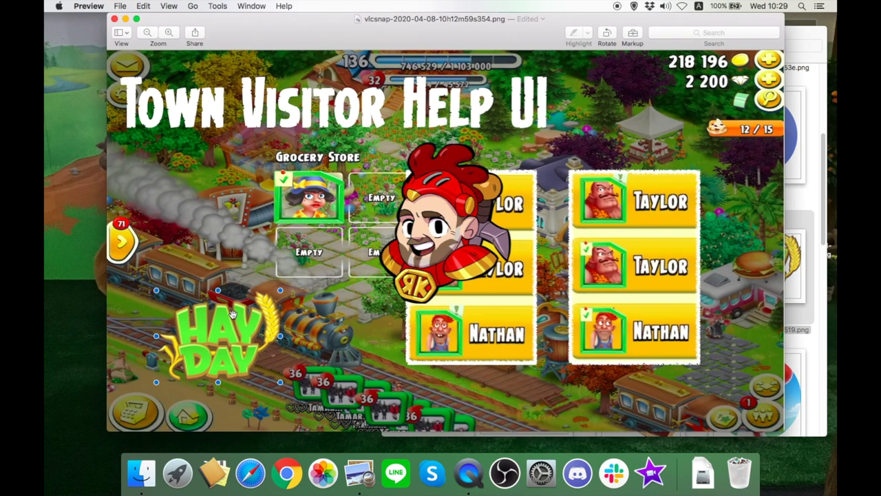
drag(279, 289, 255, 309)
drag(217, 341, 177, 377)
drag(424, 233, 423, 270)
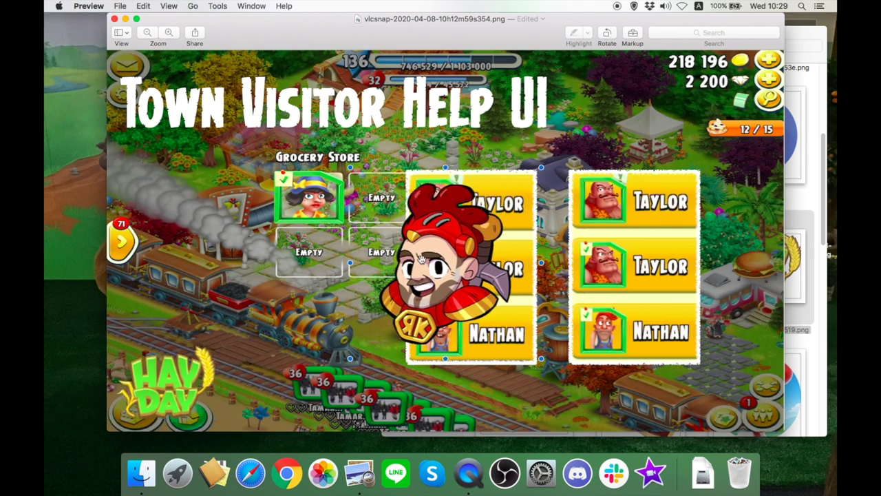